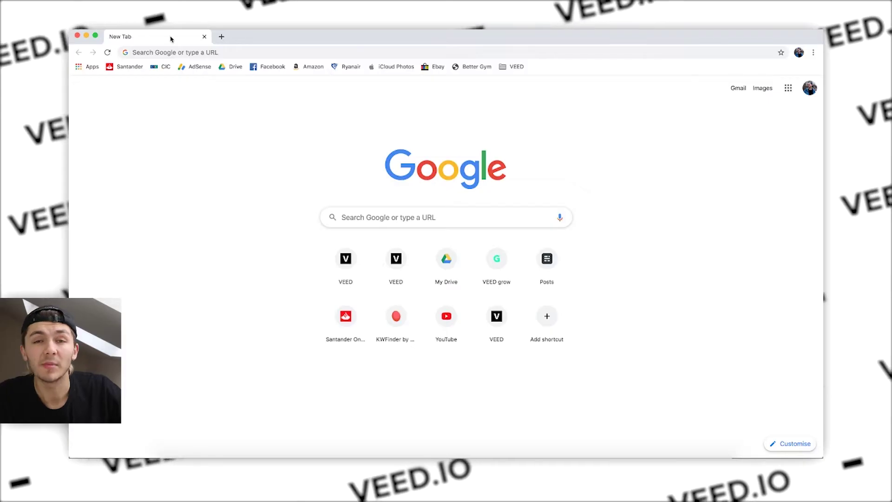
Step: Go to veed.io in Chrome and start a new video project
click(175, 53)
text(veed.io)
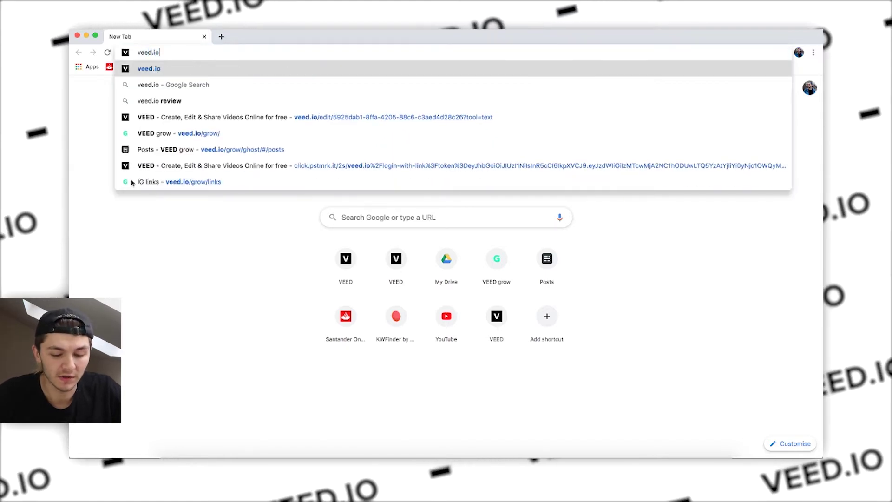
key(Return)
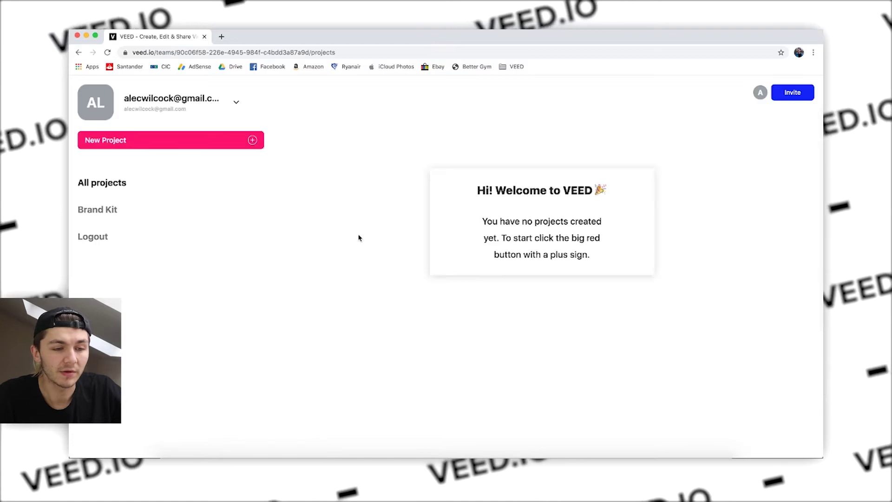
click(214, 147)
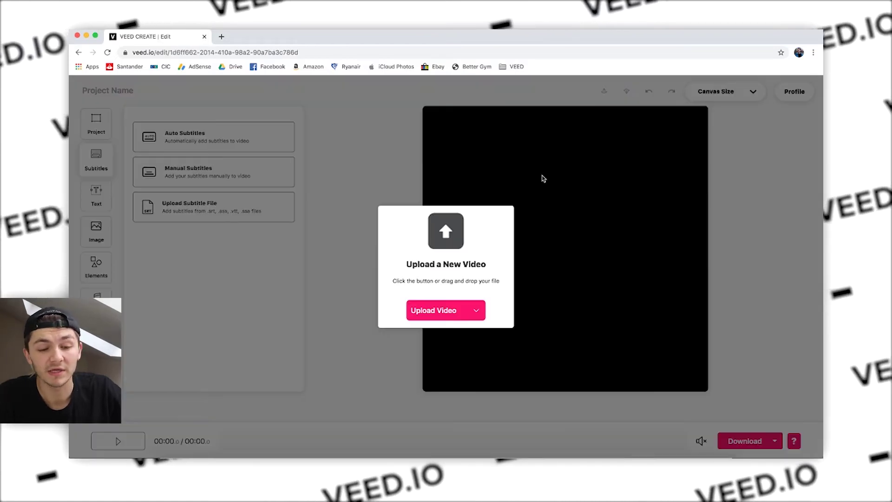
Step: Upload Veed Test Video.mp4 into the new project
click(446, 309)
click(455, 253)
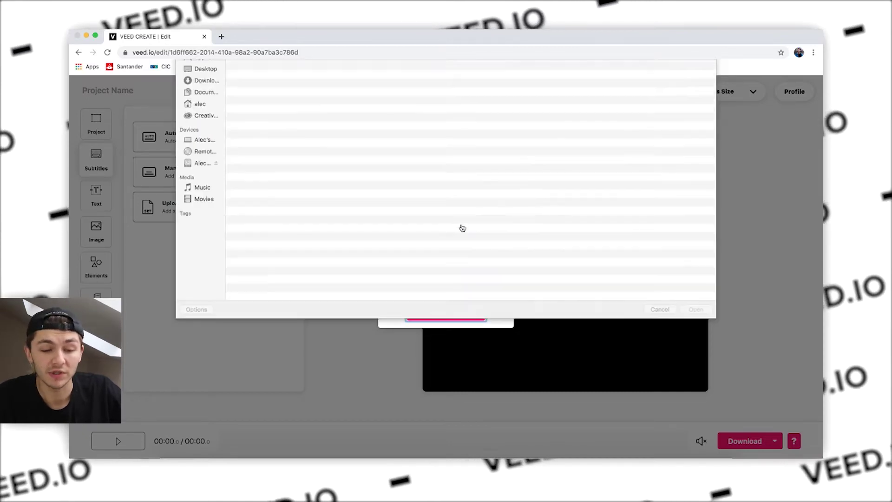
click(285, 93)
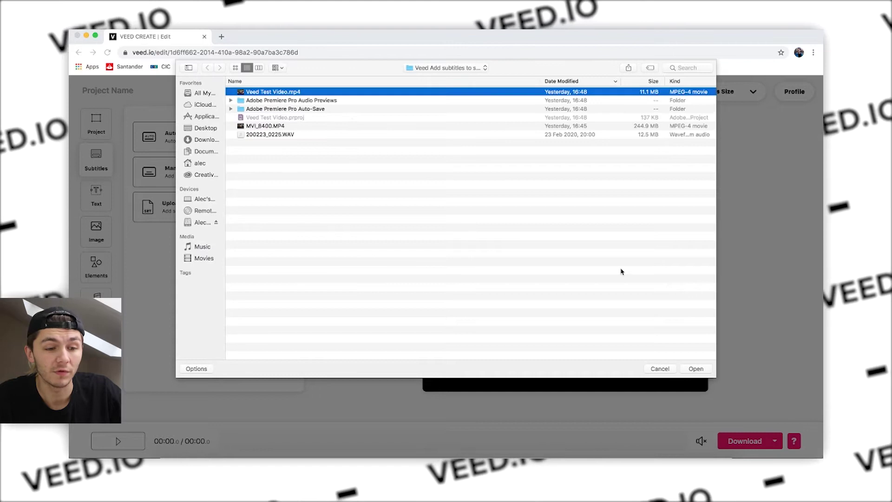
click(696, 368)
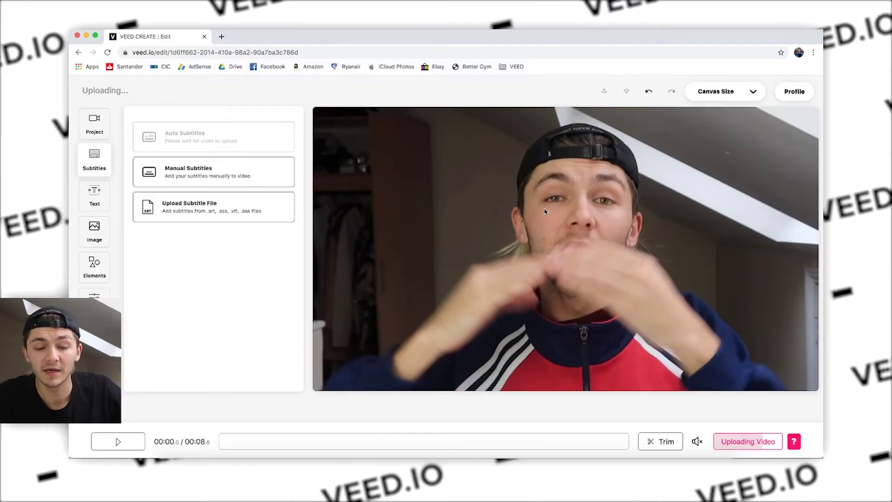
Step: Replace the placeholder project name with 'Video 1 for Instagram Feed'
drag(83, 90, 123, 92)
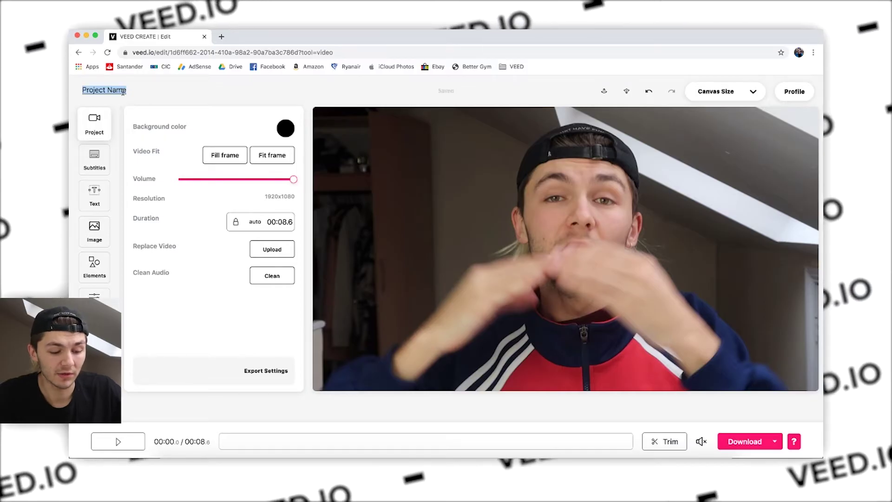
text(V)
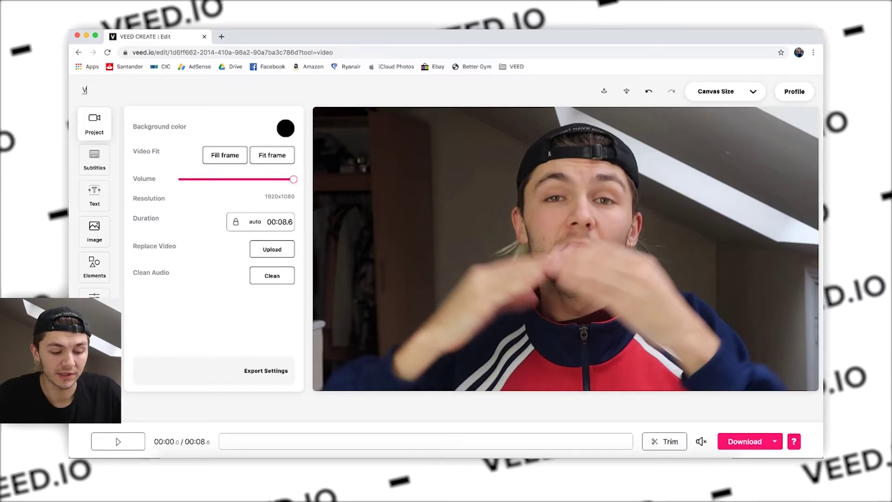
text(ideo 1 for Instagram)
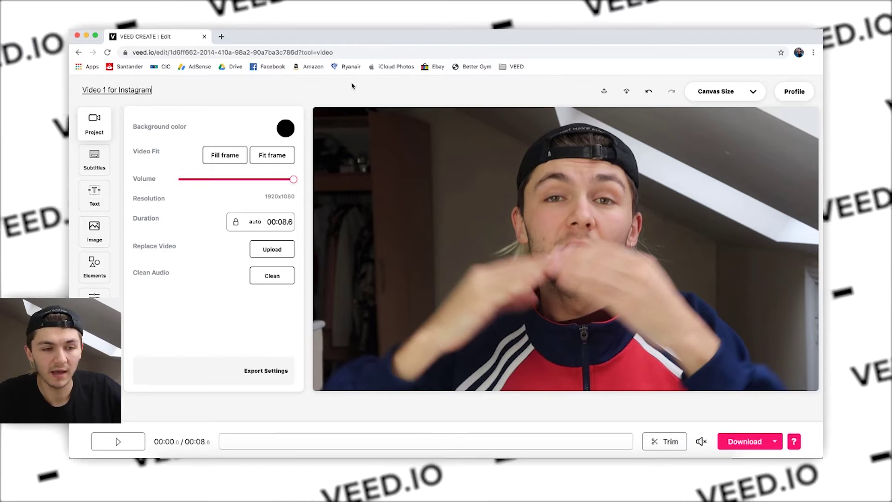
text( Feed)
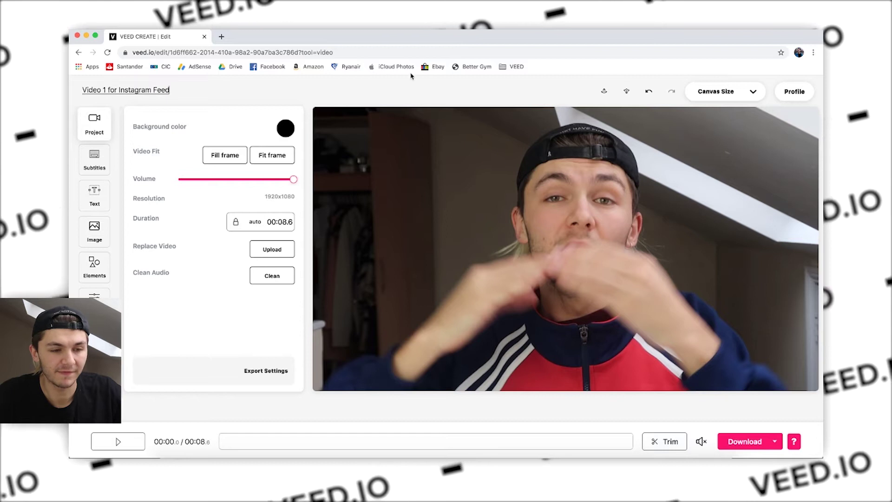
Step: Try a Square canvas, then settle on TW & FB Portrait (4:5)
click(749, 91)
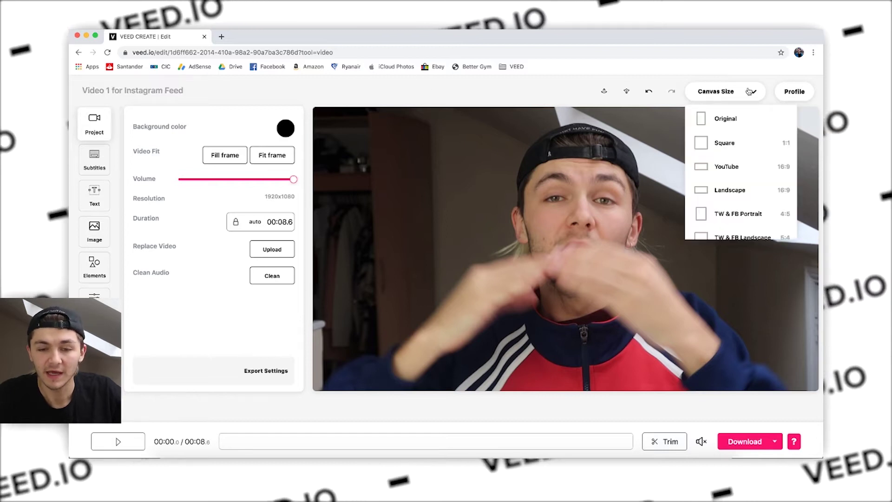
click(733, 143)
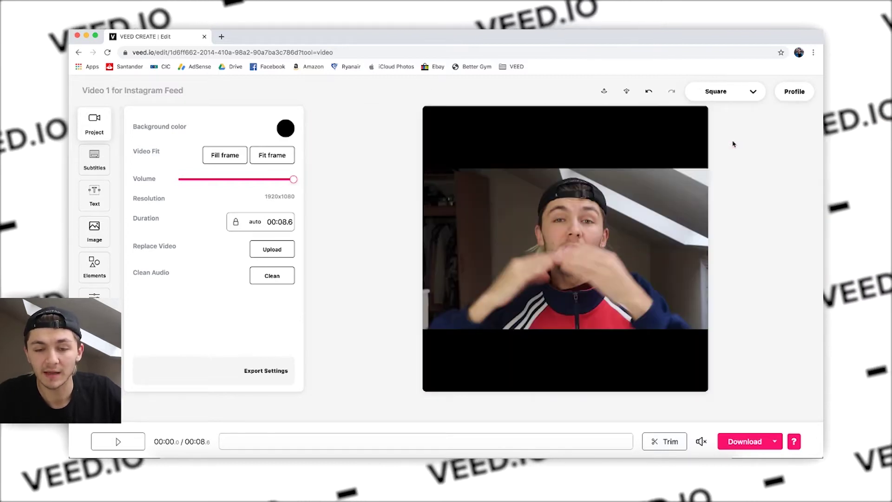
click(753, 99)
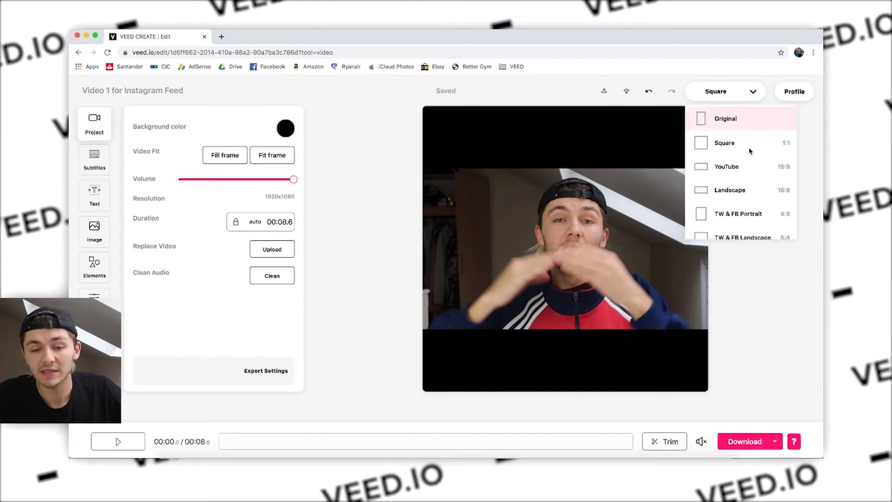
click(739, 213)
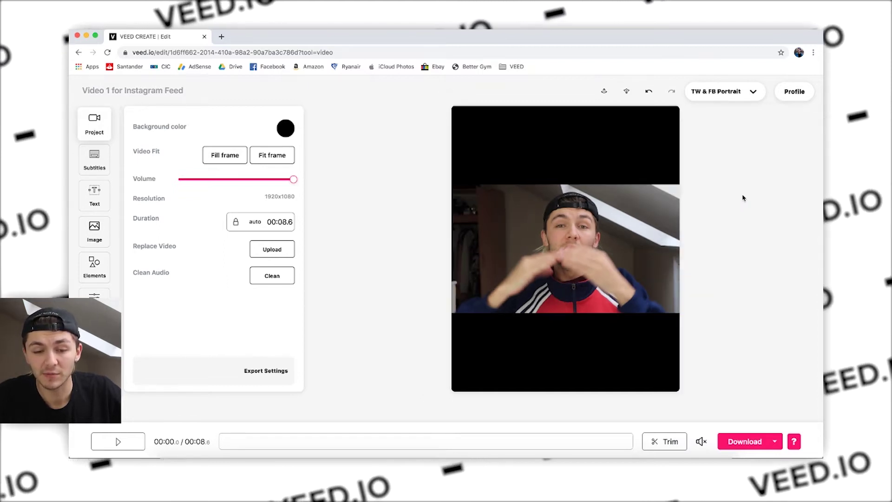
click(654, 247)
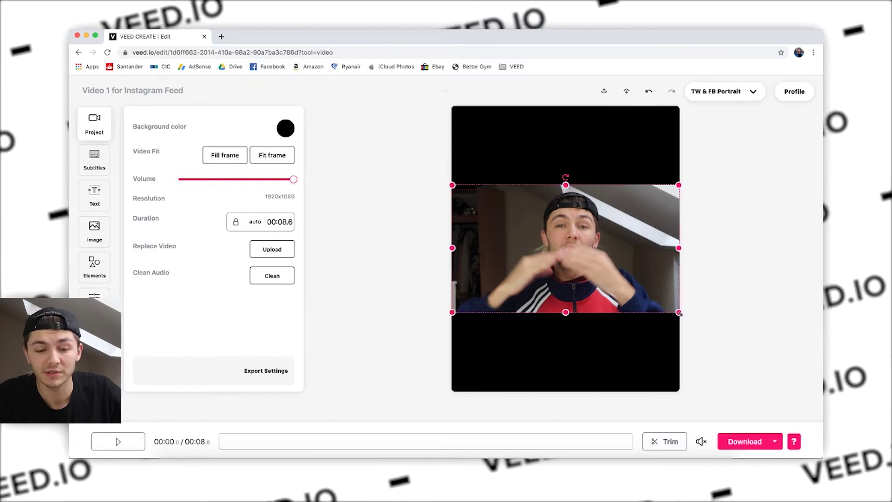
Step: Enlarge the clip, centre it, then move and scale it up further
drag(711, 337, 729, 350)
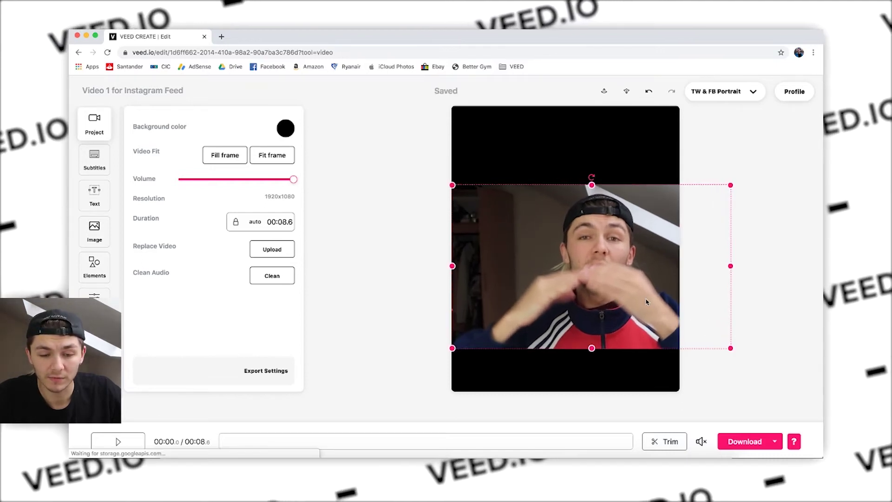
drag(636, 289, 630, 299)
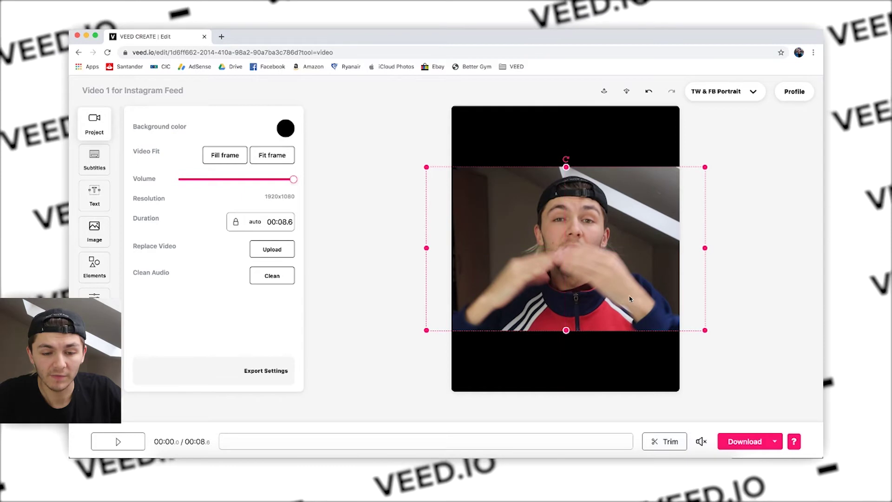
click(580, 147)
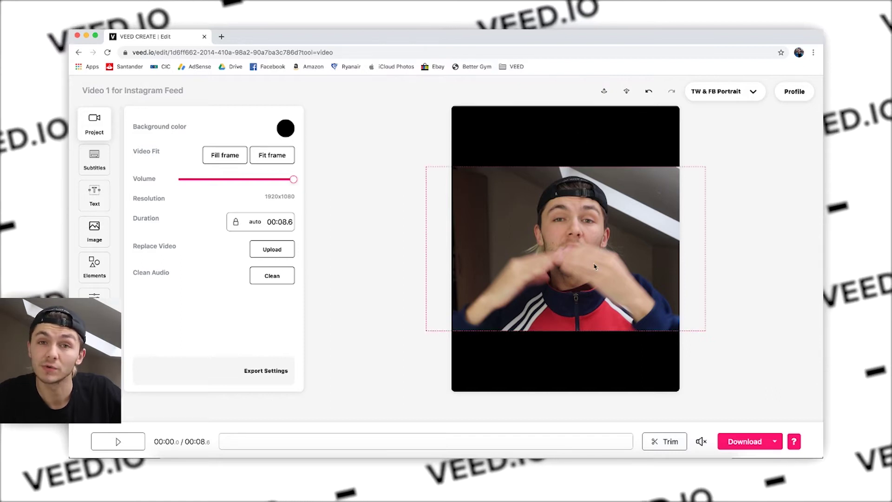
drag(595, 267, 588, 229)
drag(659, 281, 762, 412)
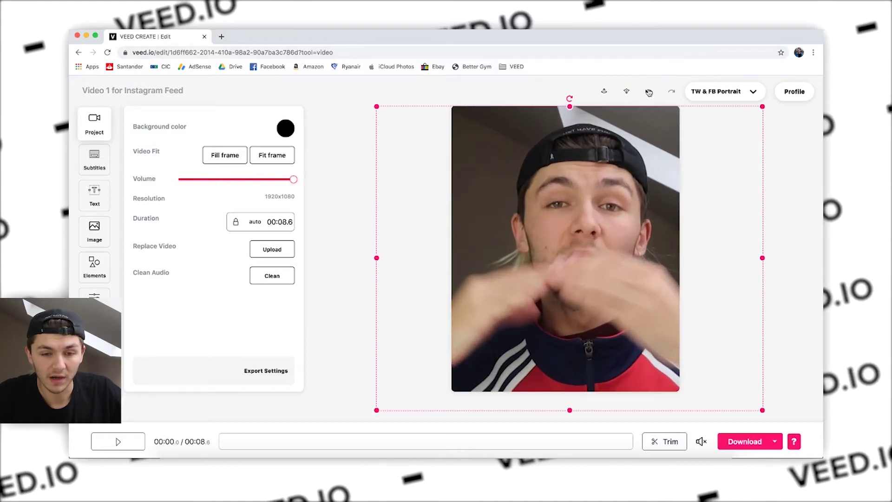
Step: Undo the extra resizes, leaving the clip centred with black bars above and below
click(649, 92)
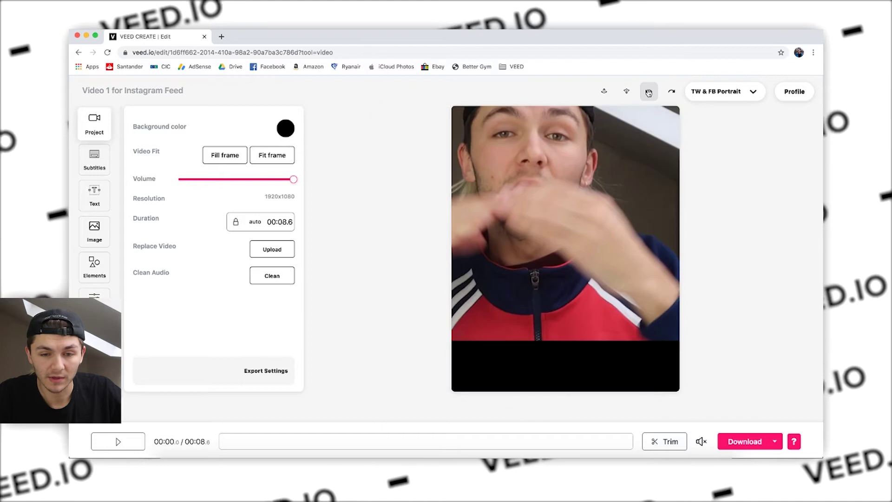
click(648, 92)
click(648, 92)
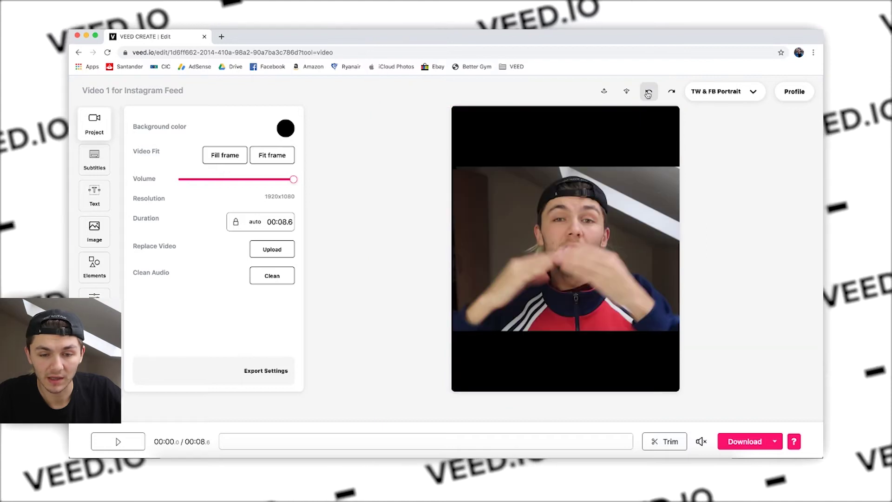
click(625, 230)
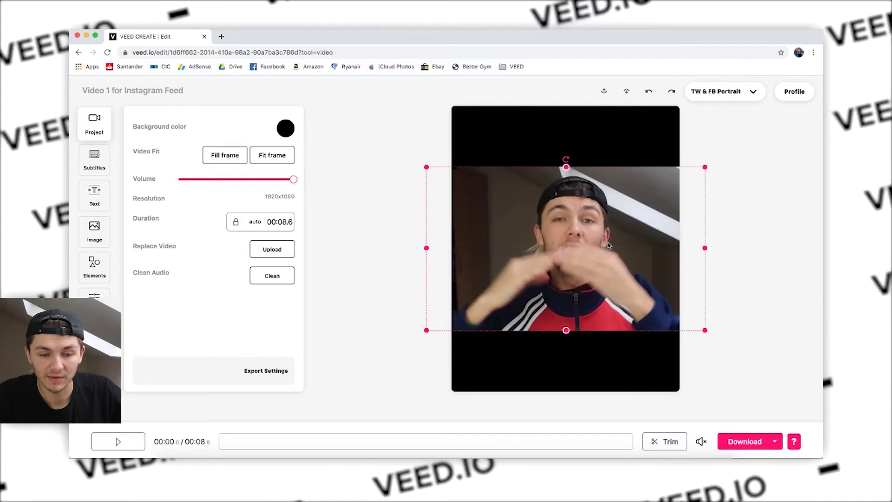
click(540, 349)
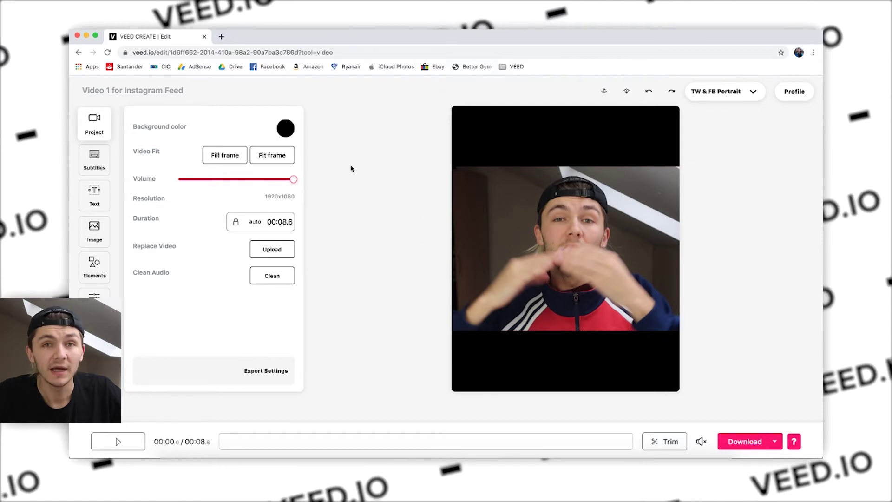
Step: Auto-generate English (United States) subtitles and start the first line at 00:00.0
click(103, 172)
click(185, 142)
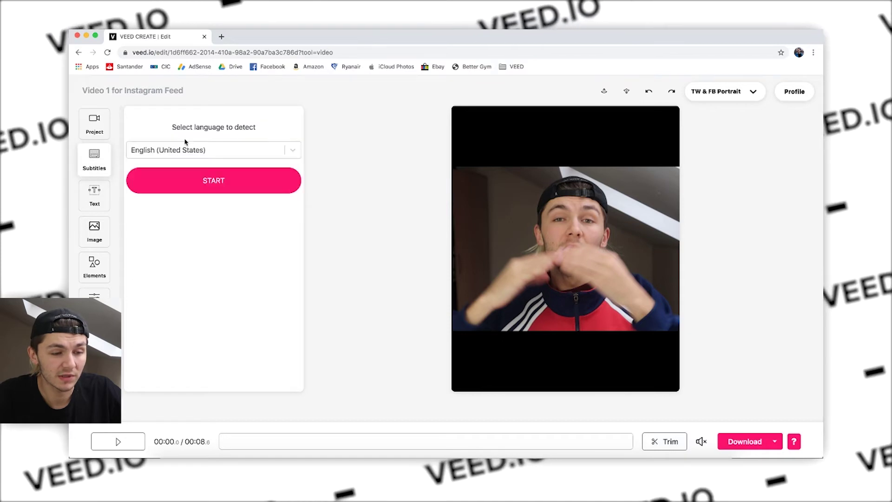
click(219, 179)
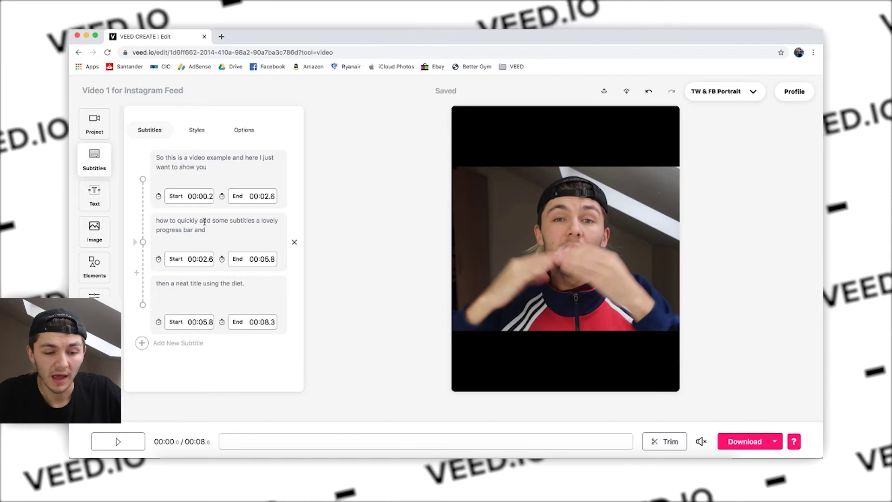
click(158, 197)
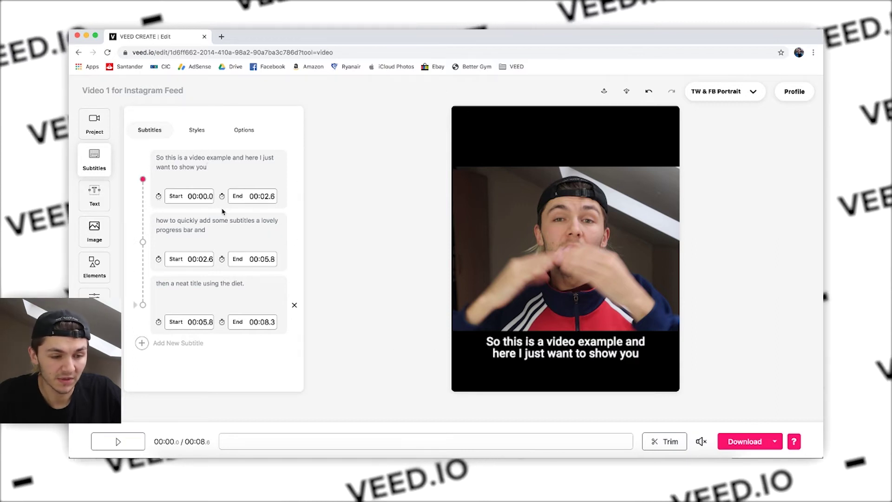
click(94, 194)
Step: Add a text layer reading 'Instagram Videos For Feed' and move it into the top band
click(161, 189)
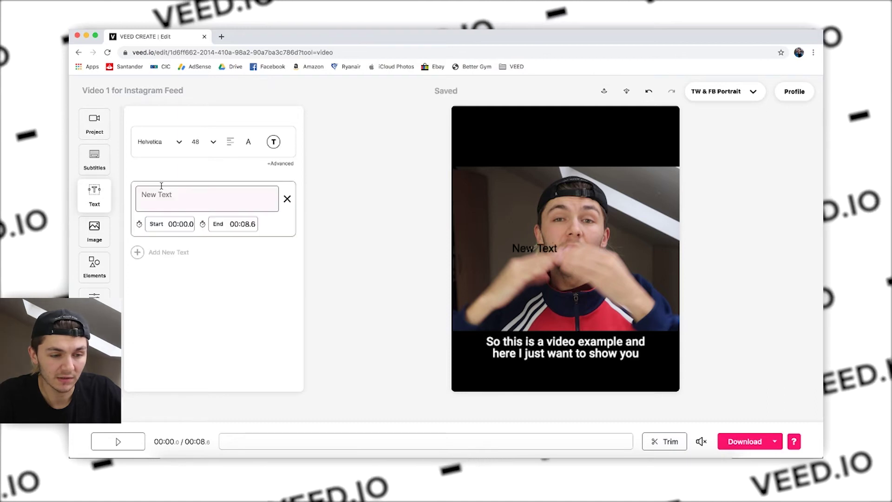
triple_click(193, 195)
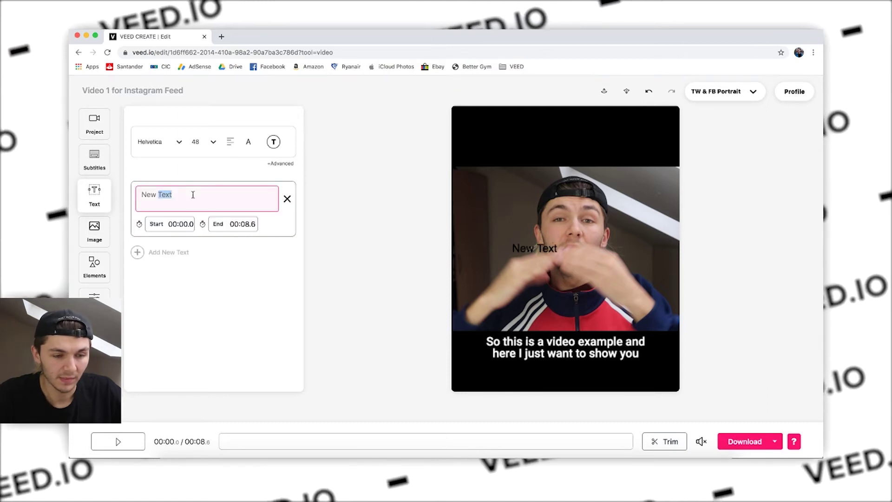
text(Instagram)
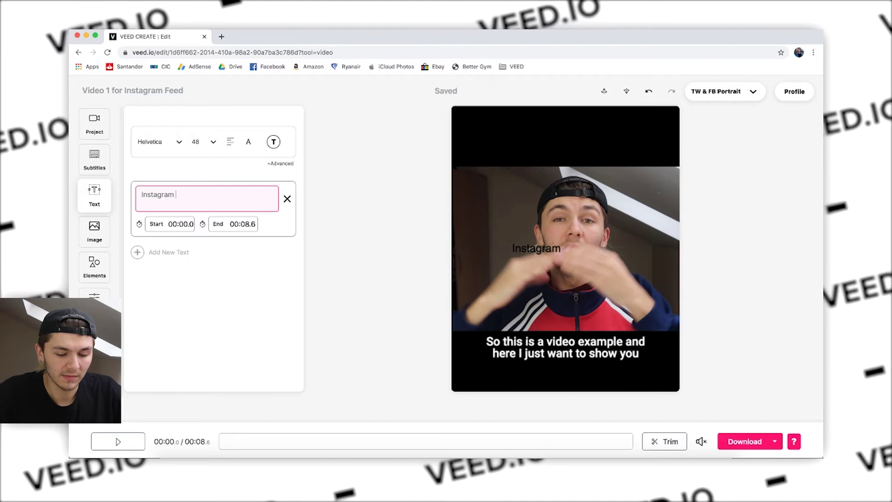
text( Videos For Feed)
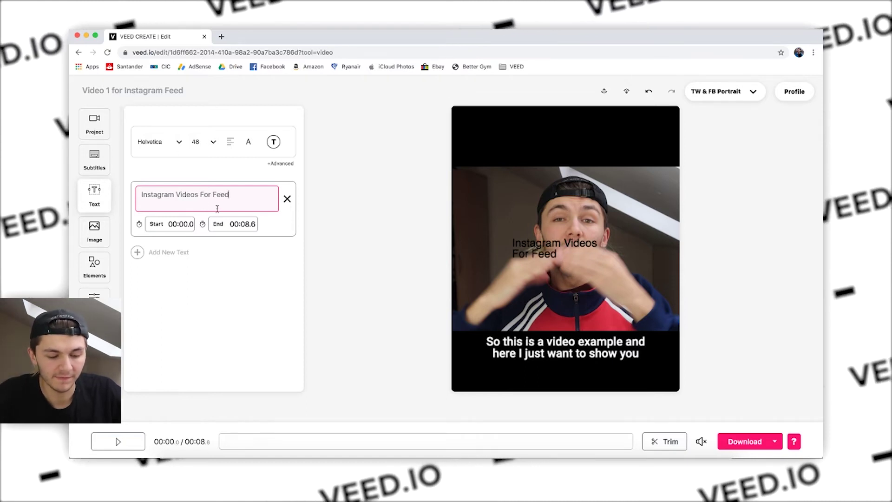
drag(522, 245, 538, 135)
Step: Make the title white and centred, and nudge the subtitle slightly lower
click(274, 142)
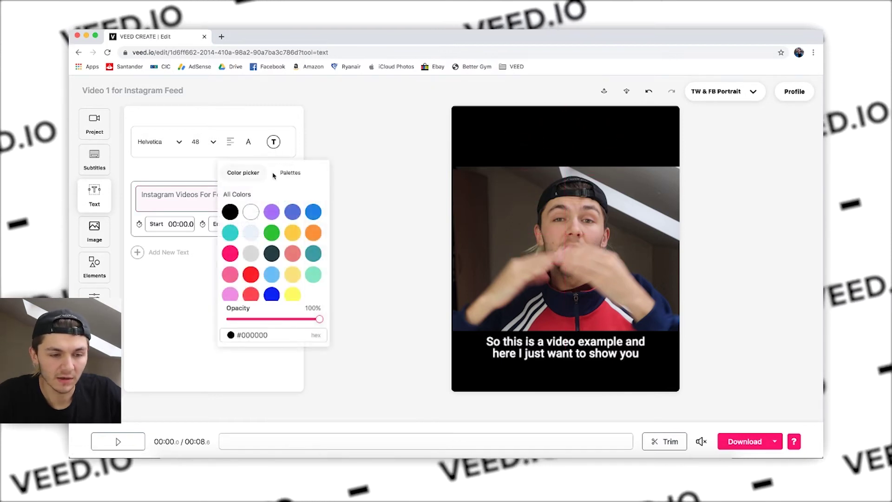
click(251, 212)
click(232, 142)
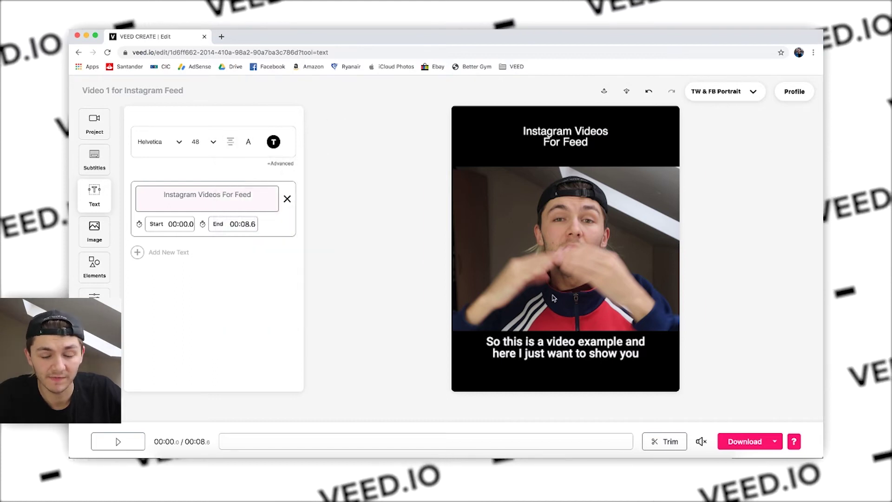
drag(589, 349, 588, 359)
click(724, 212)
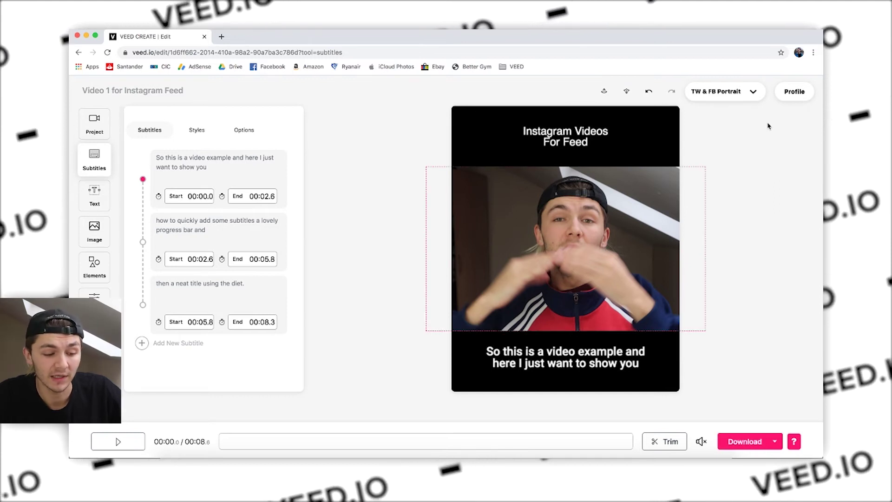
Step: Duplicate the project from the projects list, open the copy, and start renaming it
click(795, 92)
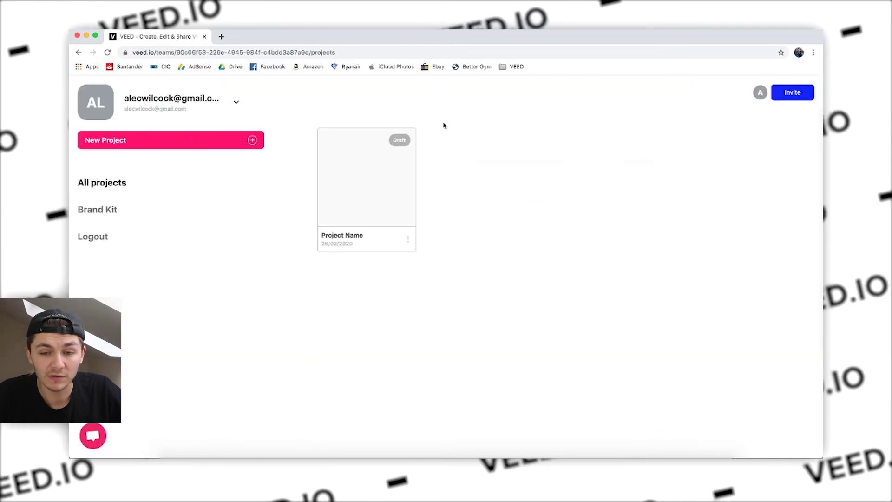
click(408, 258)
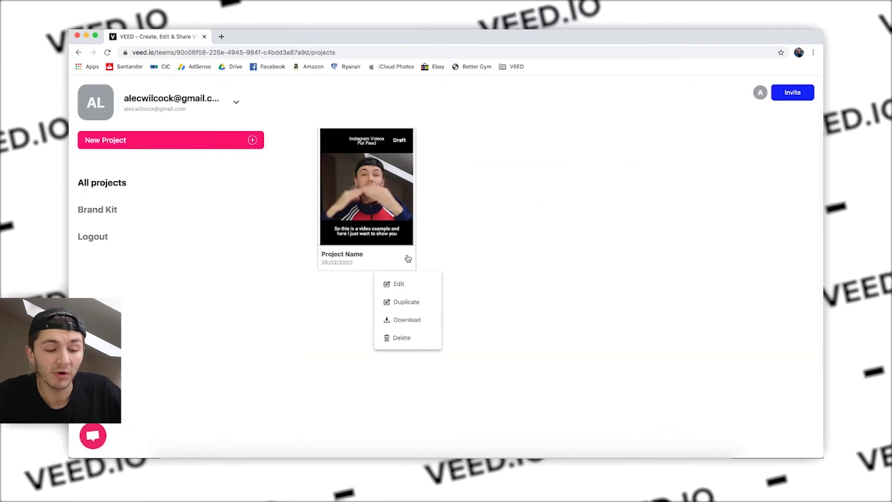
click(406, 303)
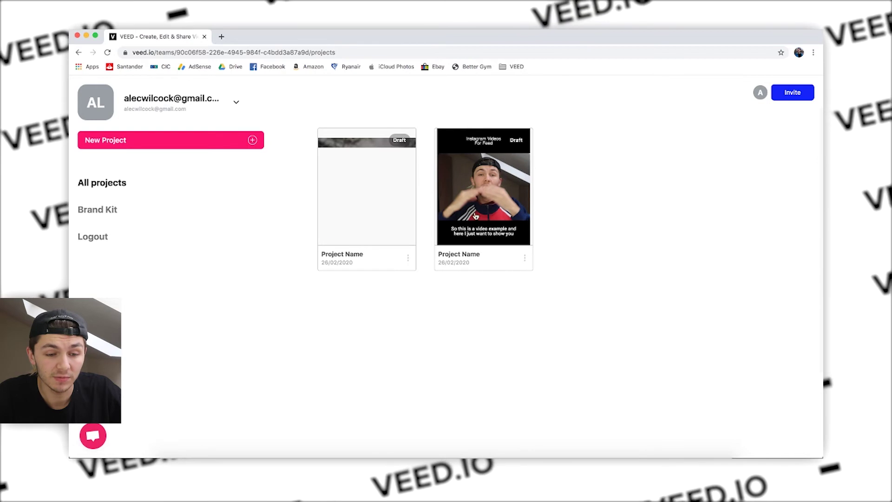
click(379, 190)
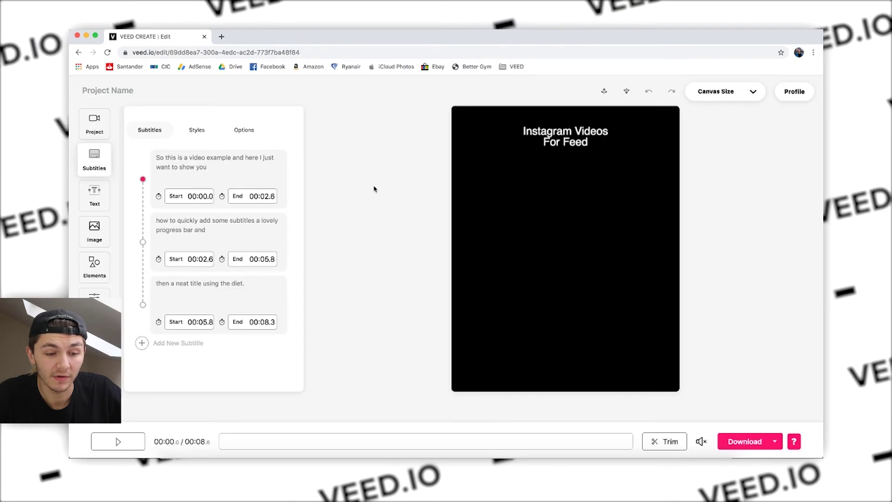
click(119, 90)
text(Videos for Instagram Stories)
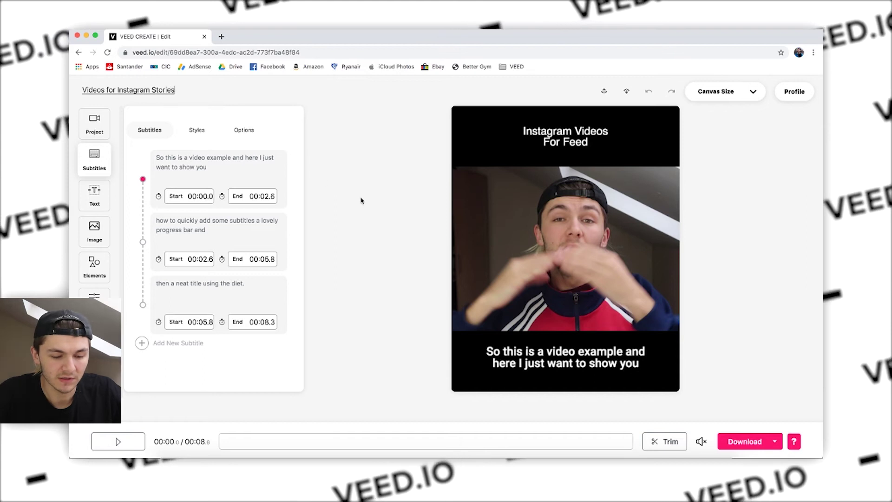
Step: Confirm the name 'Videos for Instagram Stories', delete the title, and move the video up
click(378, 211)
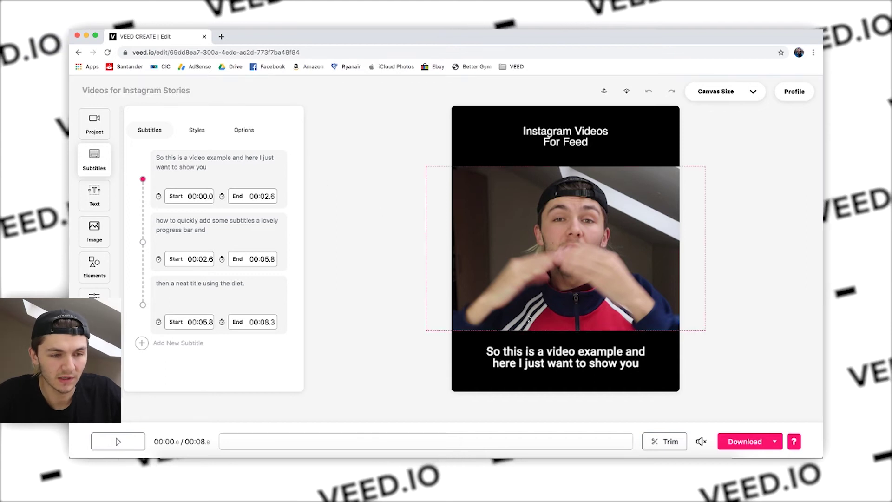
click(554, 144)
key(Delete)
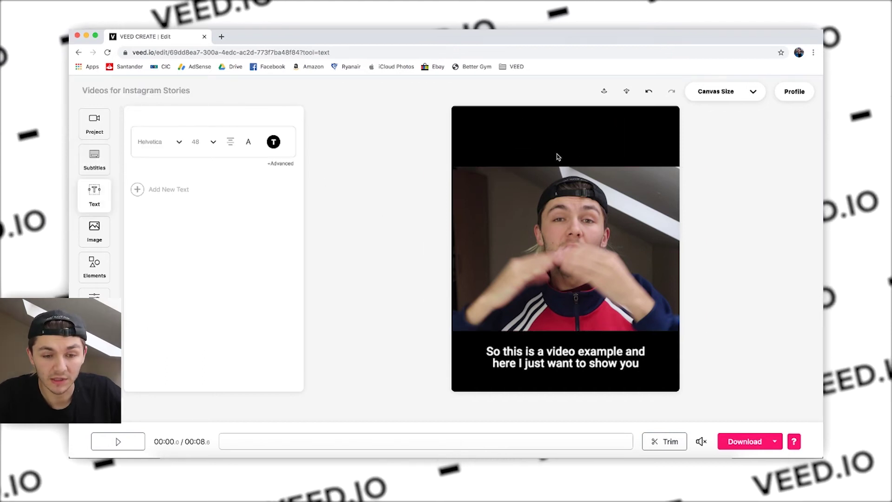
click(587, 212)
drag(587, 212, 562, 151)
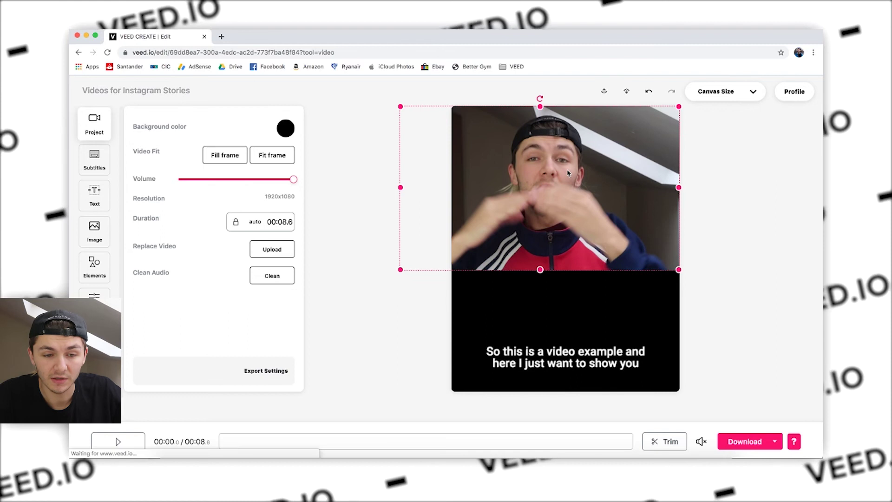
Step: Switch the canvas to Story 9:16 and enlarge the video to fill the frame
click(733, 97)
scroll(733, 139, down, 3)
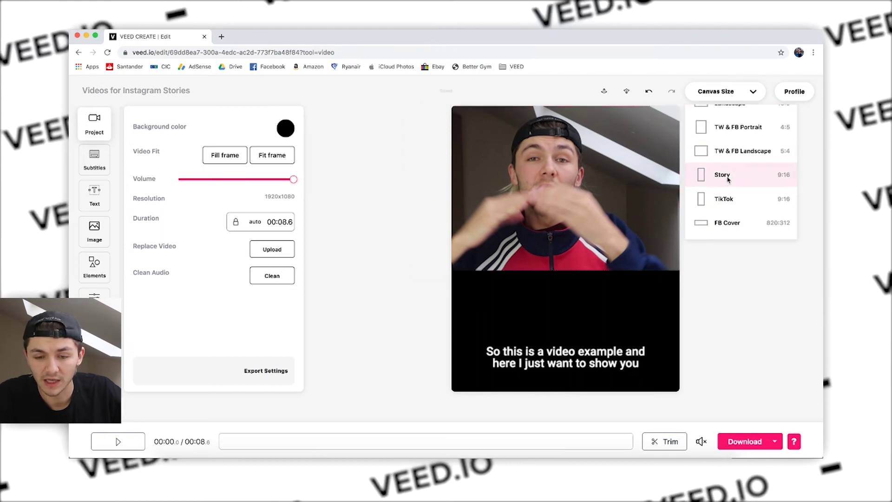
click(722, 176)
click(609, 225)
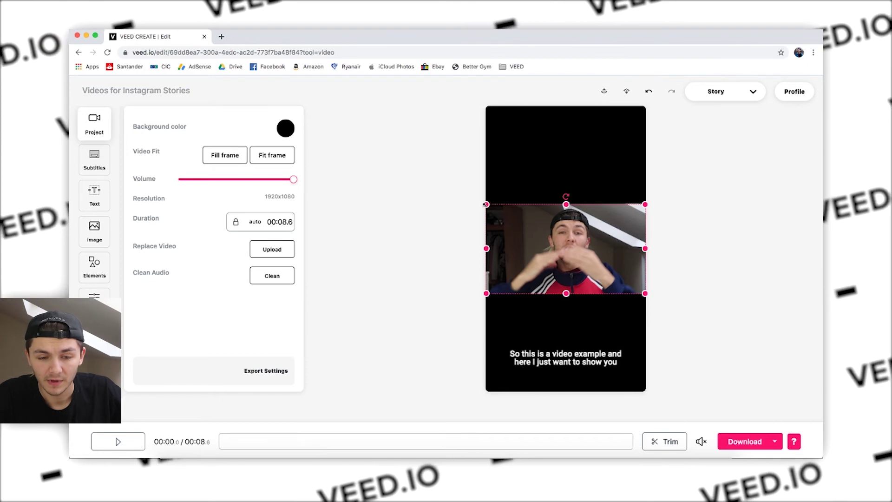
drag(399, 145, 348, 106)
drag(646, 293, 744, 393)
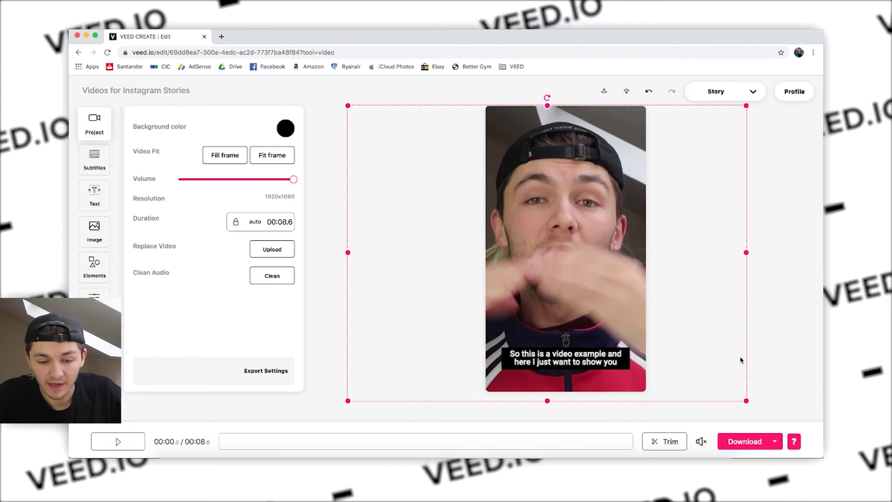
click(798, 288)
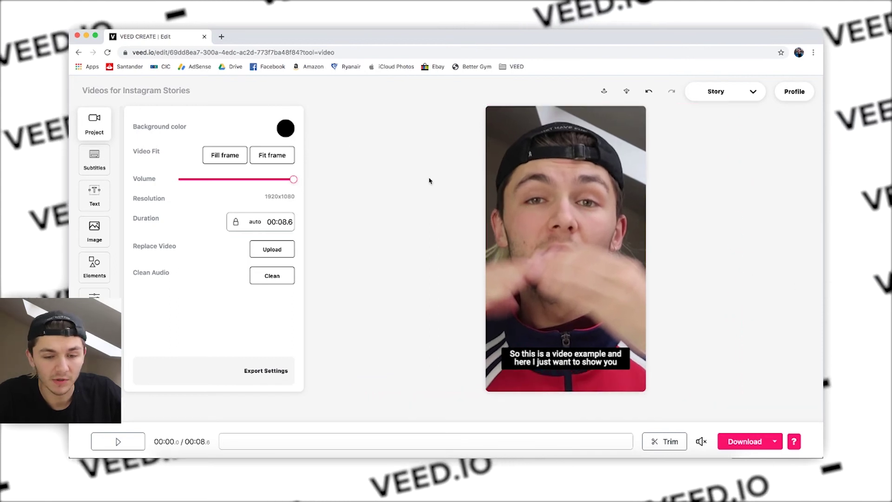
Step: Preview the video, then change the canvas to YouTube 16:9
click(136, 444)
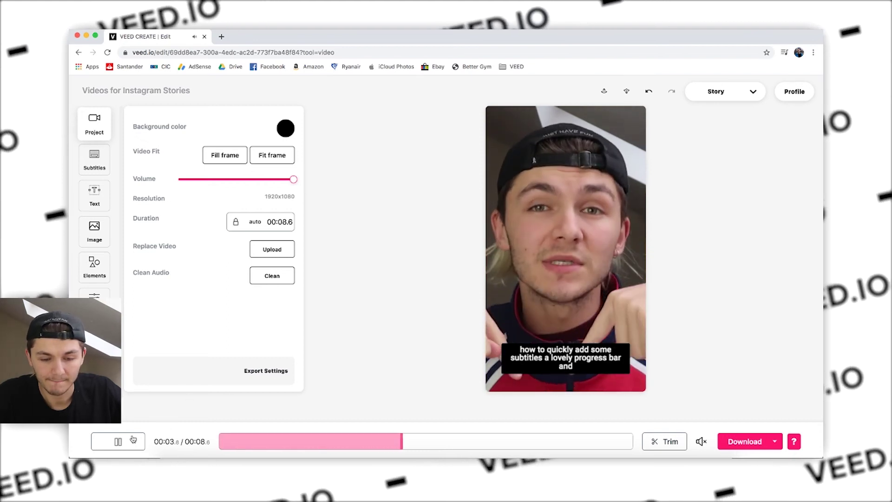
click(133, 439)
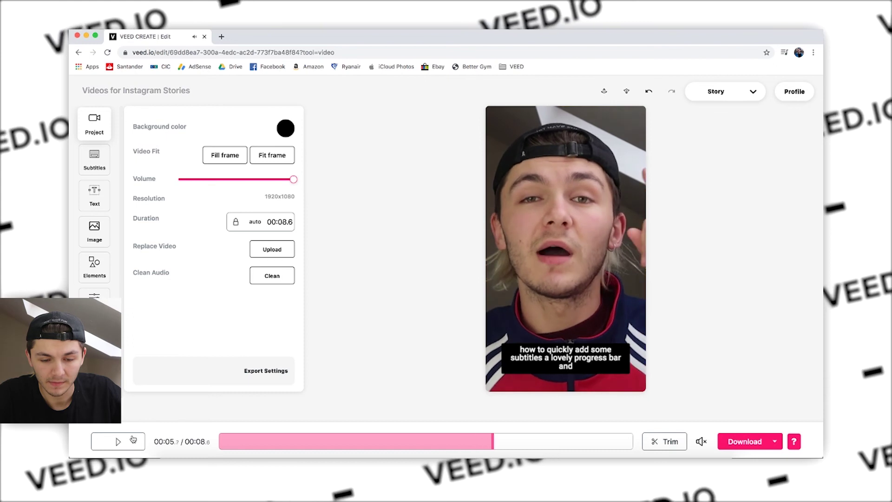
click(747, 95)
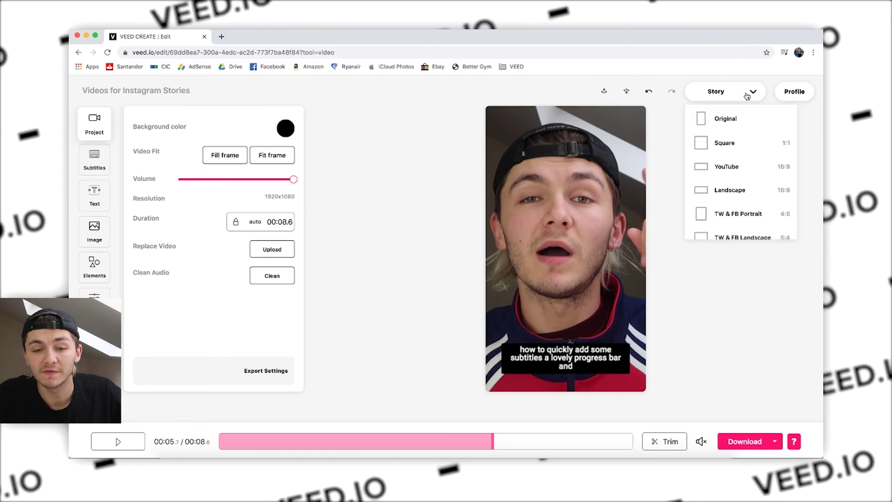
click(742, 169)
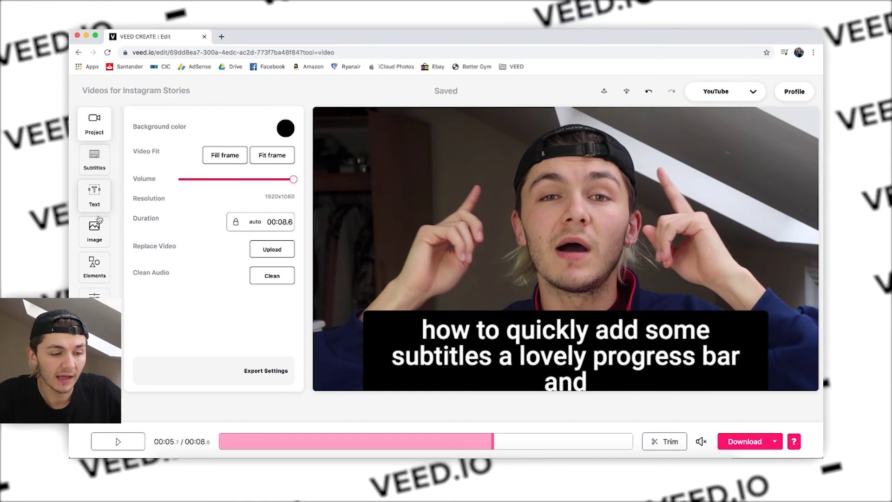
Step: Review the subtitles and download the square video
click(101, 171)
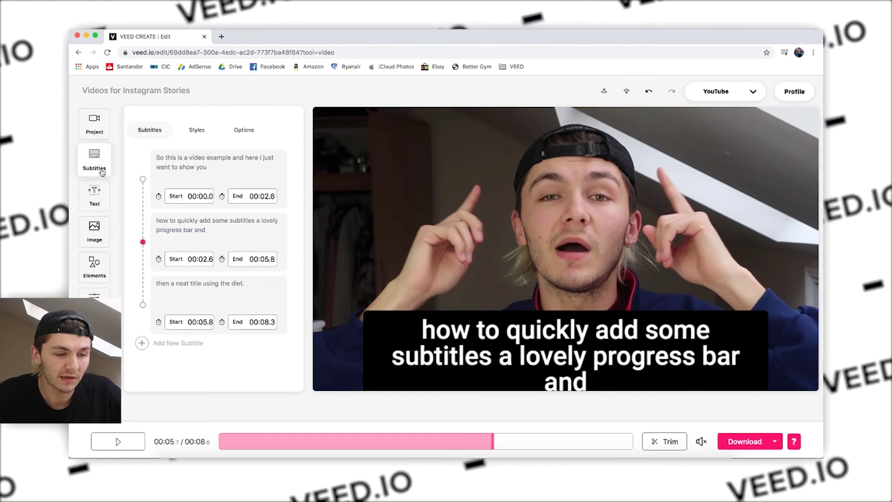
click(240, 130)
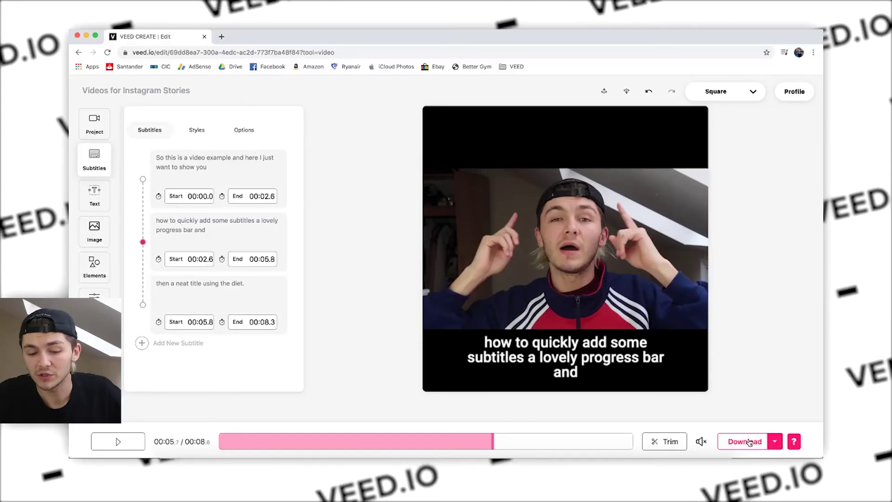
click(753, 440)
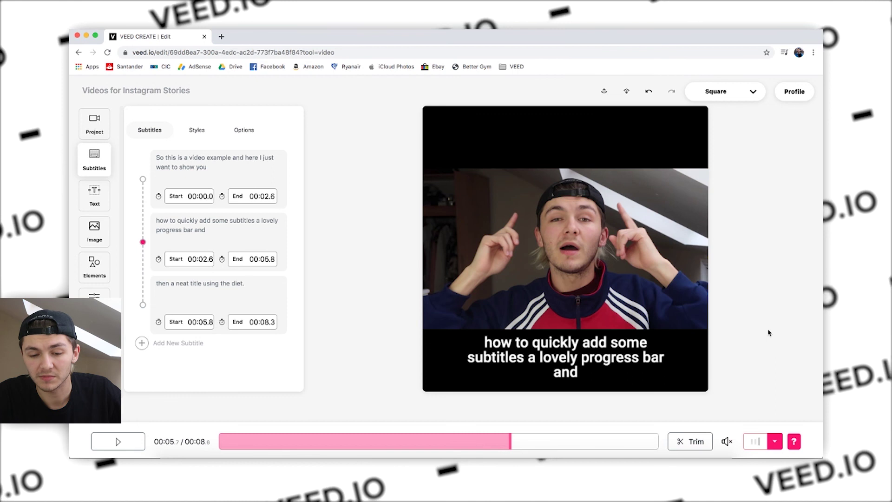